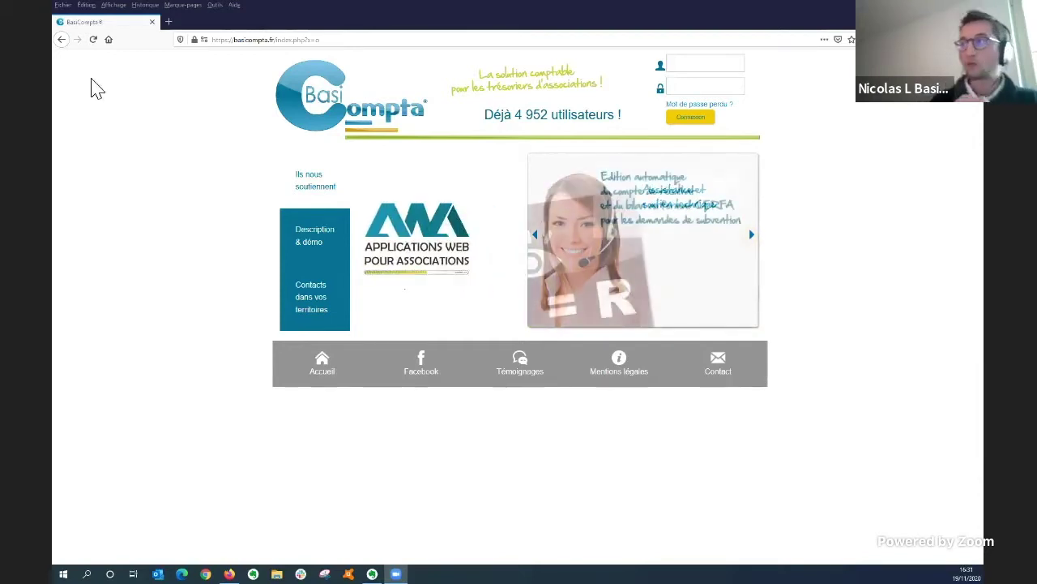
Log in to BasiCompta with the saved test account credentials
{"action": "left_click", "coordinate": [693, 68]}
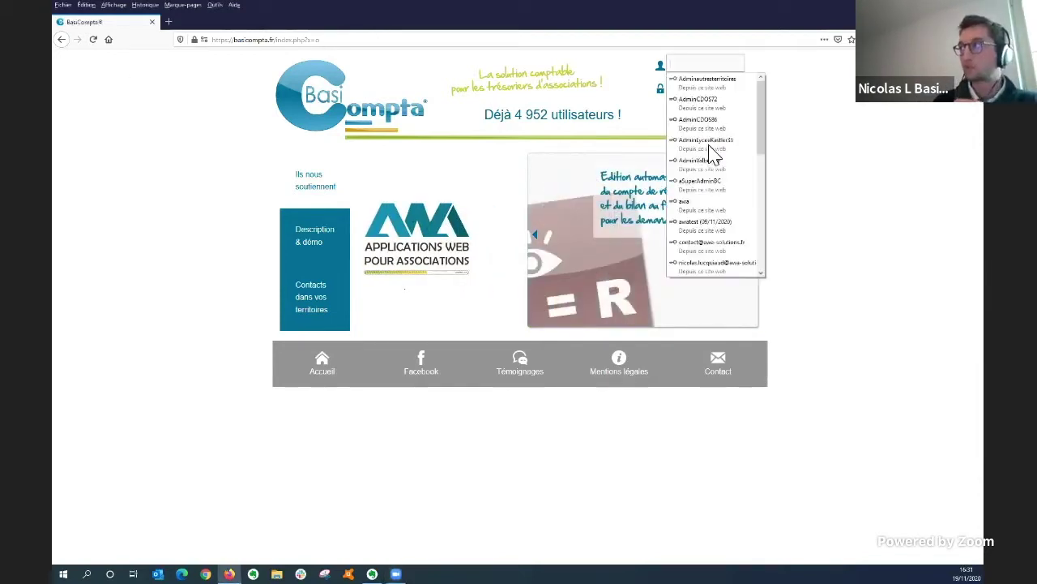
{"action": "left_click", "coordinate": [707, 227]}
{"action": "left_click", "coordinate": [693, 119]}
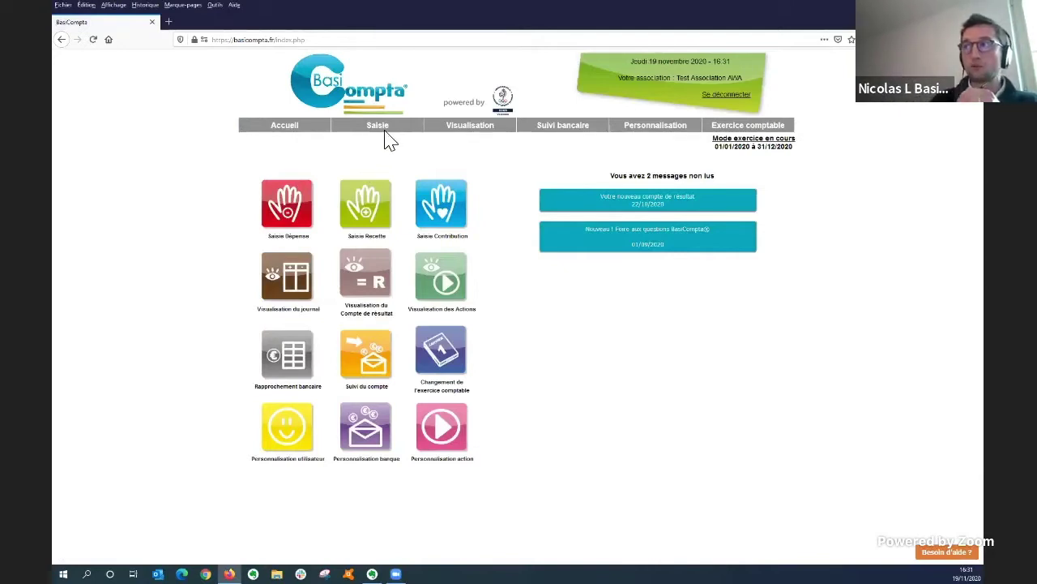
Start a new expense entry dated 10/11/2020 with the label "Alimentation, boissons, repas, apéritifs,... préparés par le club"
{"action": "mouse_move", "coordinate": [382, 134]}
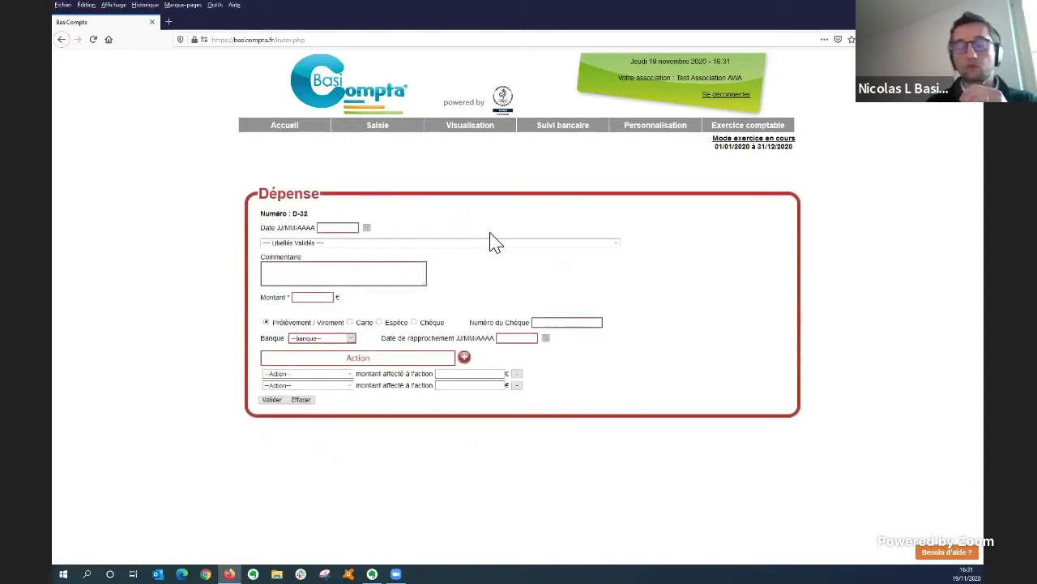
{"action": "left_click", "coordinate": [366, 228]}
{"action": "left_click", "coordinate": [365, 283]}
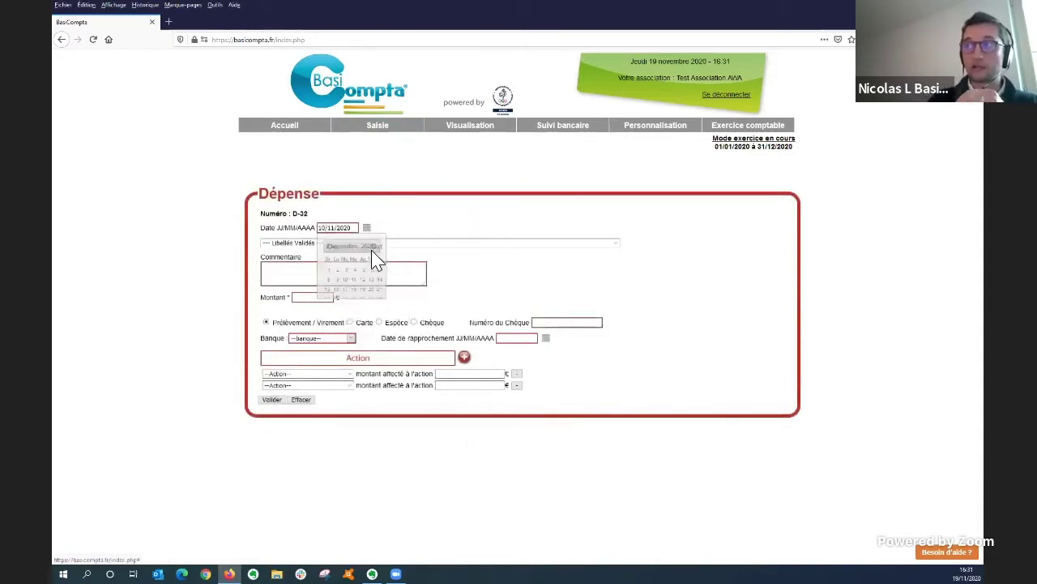
{"action": "left_click", "coordinate": [371, 244]}
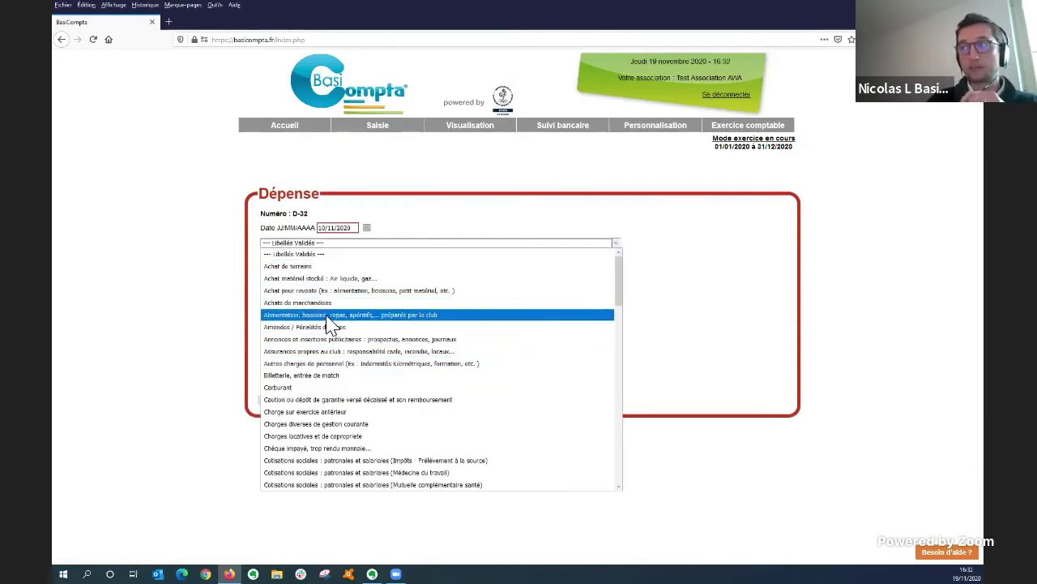
{"action": "left_click", "coordinate": [328, 315]}
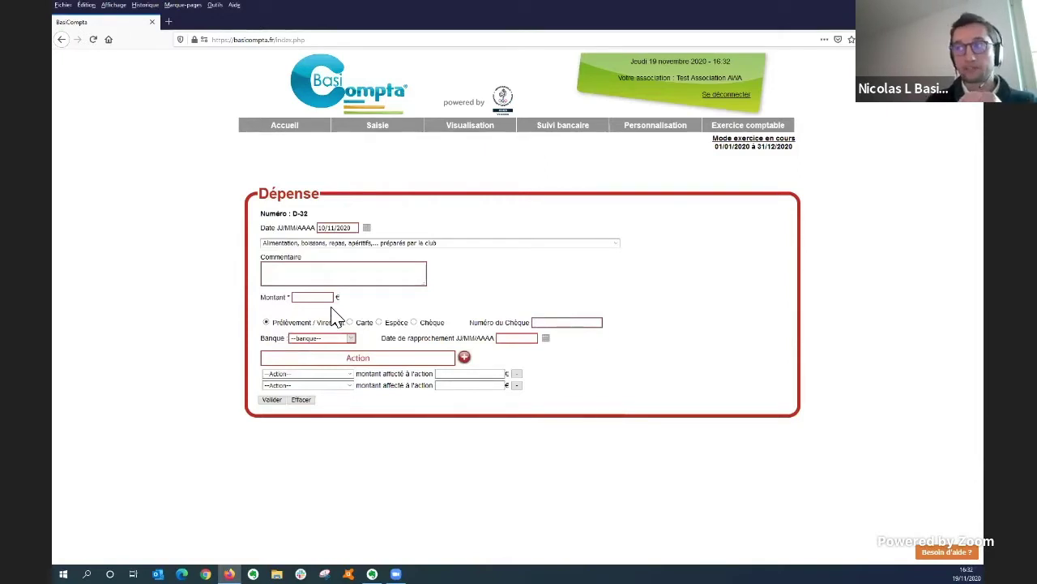
Review the expense's comment and bank fields, add a third action line, and assign the first line to Equipe Loisir
{"action": "left_click", "coordinate": [357, 284]}
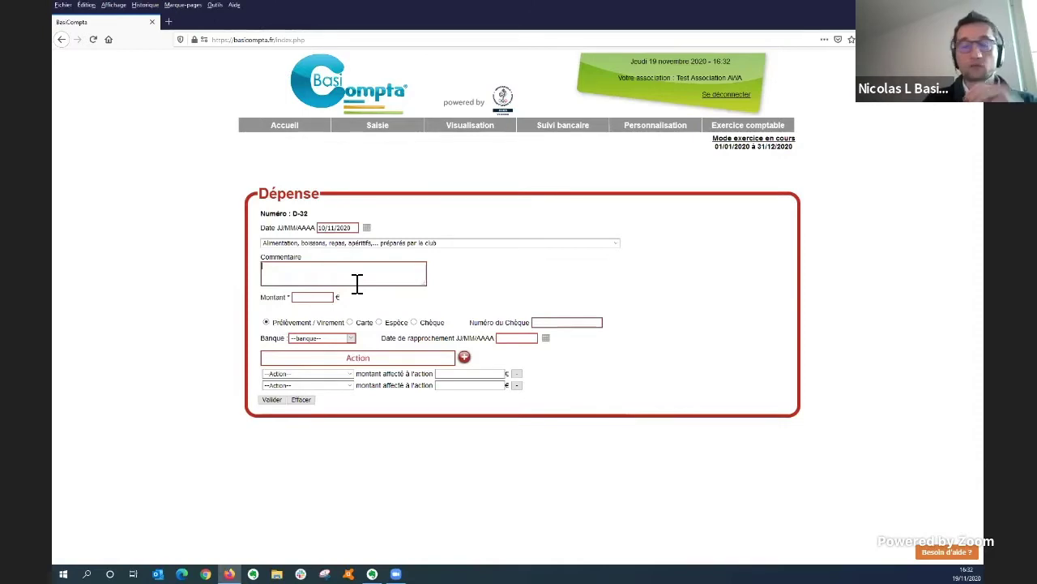
{"action": "left_click", "coordinate": [357, 283]}
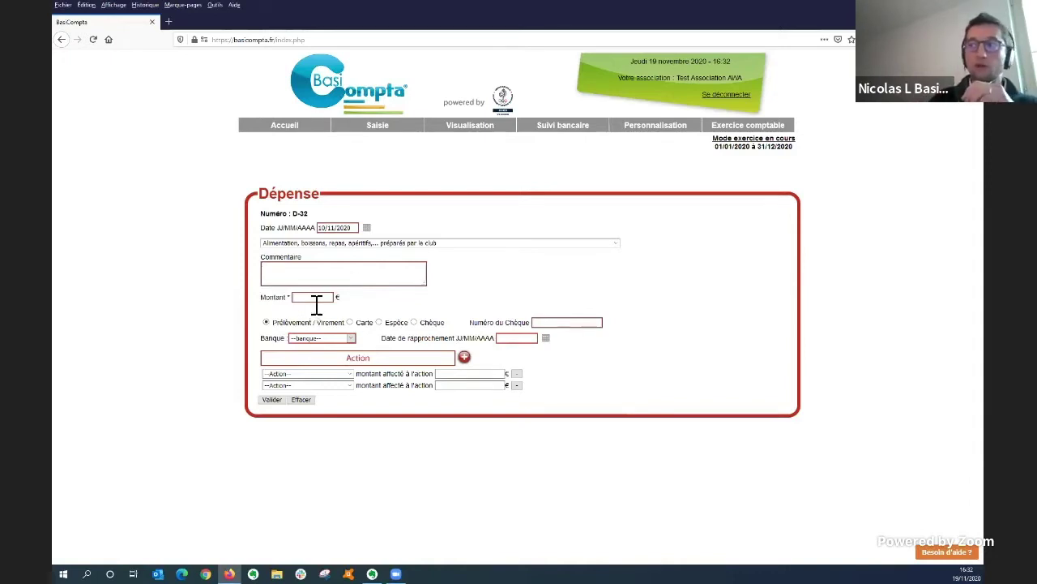
{"action": "left_click", "coordinate": [351, 340]}
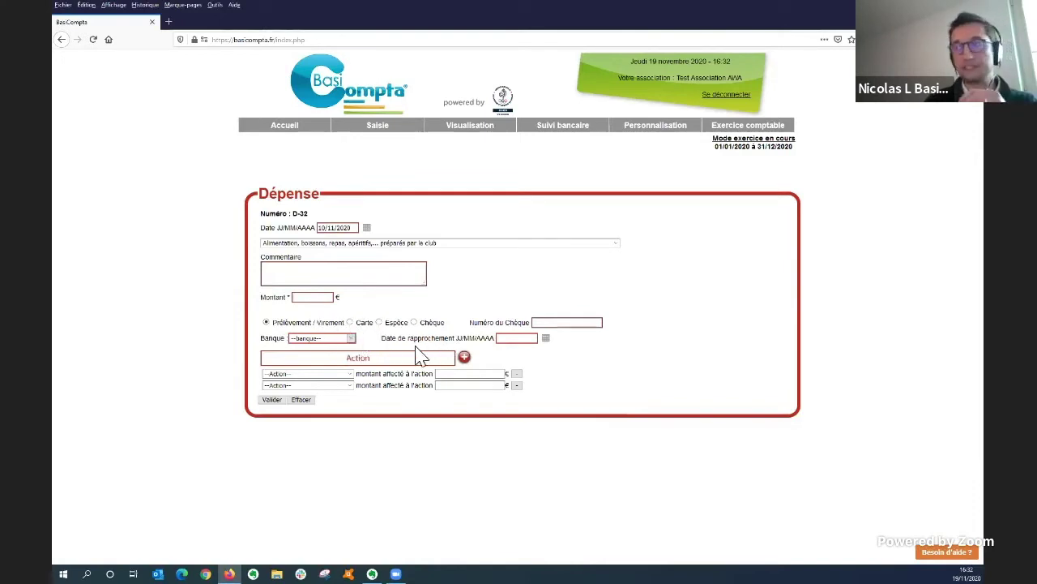
{"action": "left_click", "coordinate": [464, 356]}
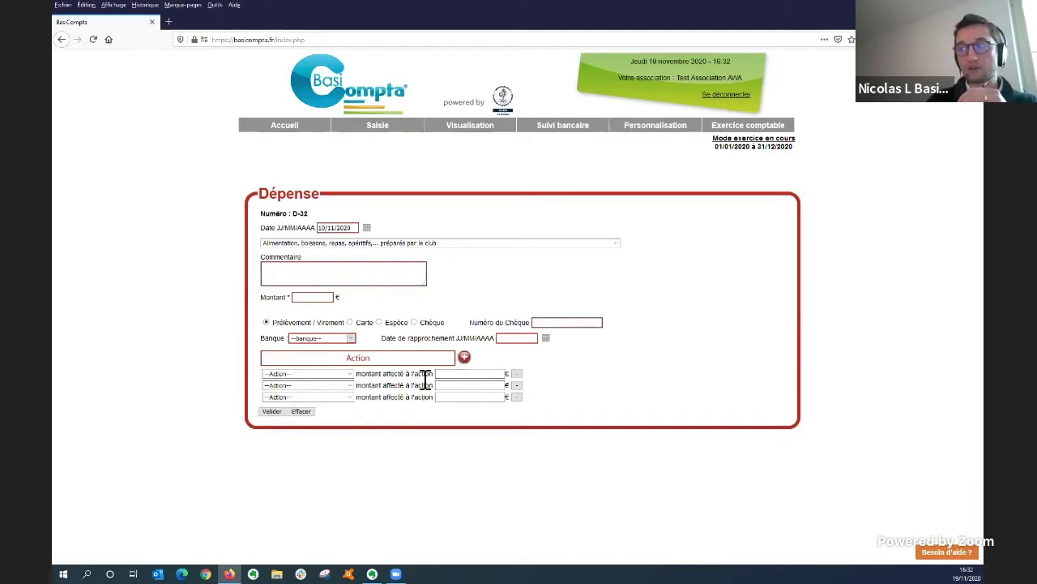
{"action": "left_click", "coordinate": [350, 378]}
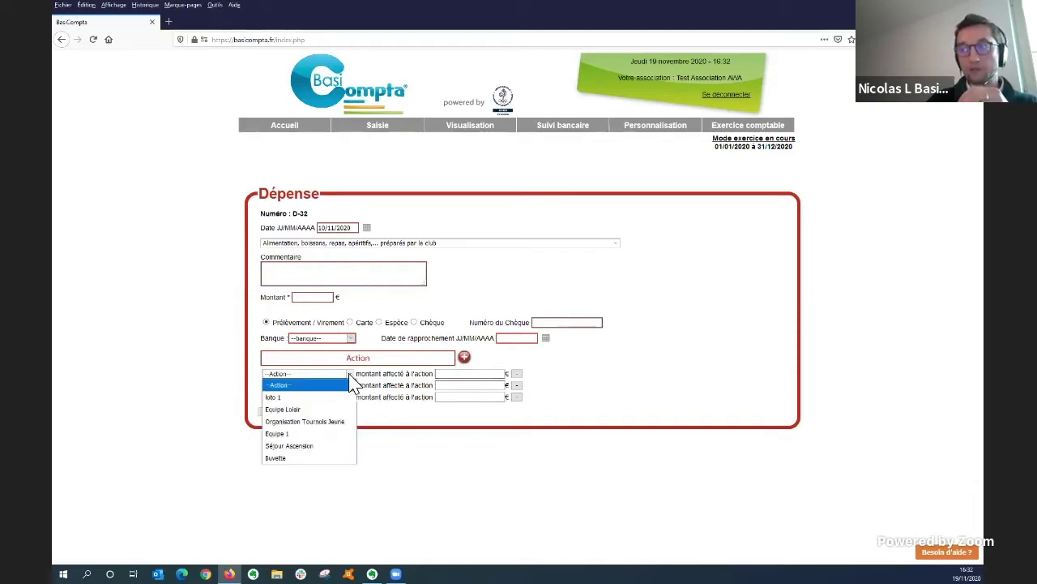
{"action": "left_click", "coordinate": [326, 409]}
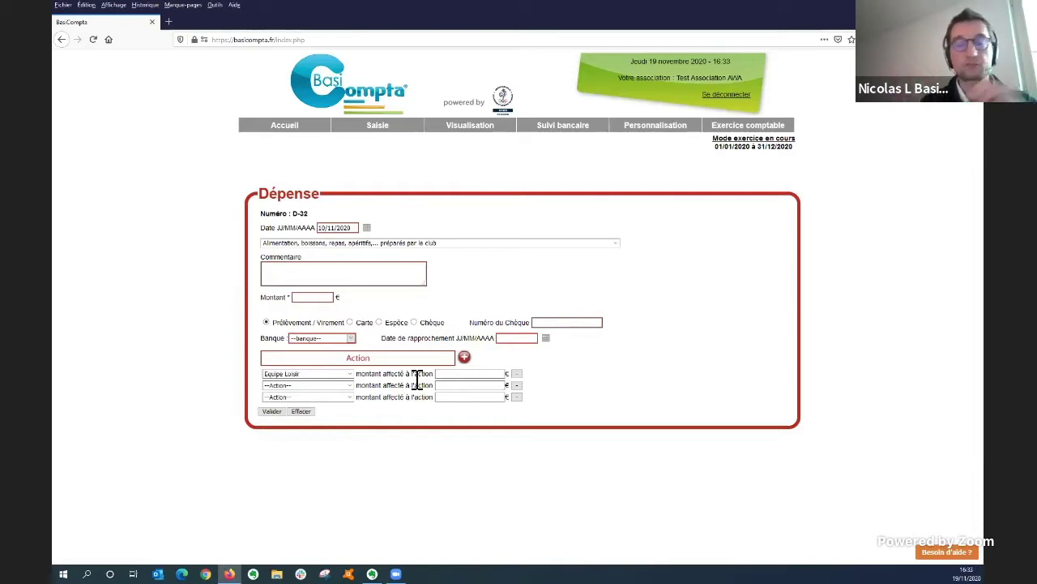
Open the receipt (Recette) entry form and check its favourite labels
{"action": "mouse_move", "coordinate": [390, 134]}
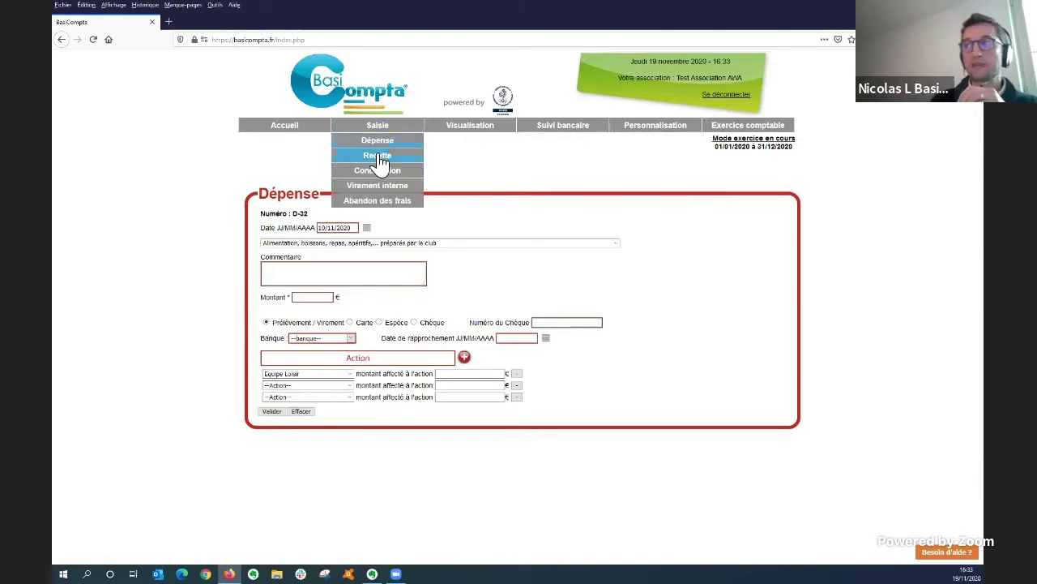
{"action": "left_click", "coordinate": [380, 157]}
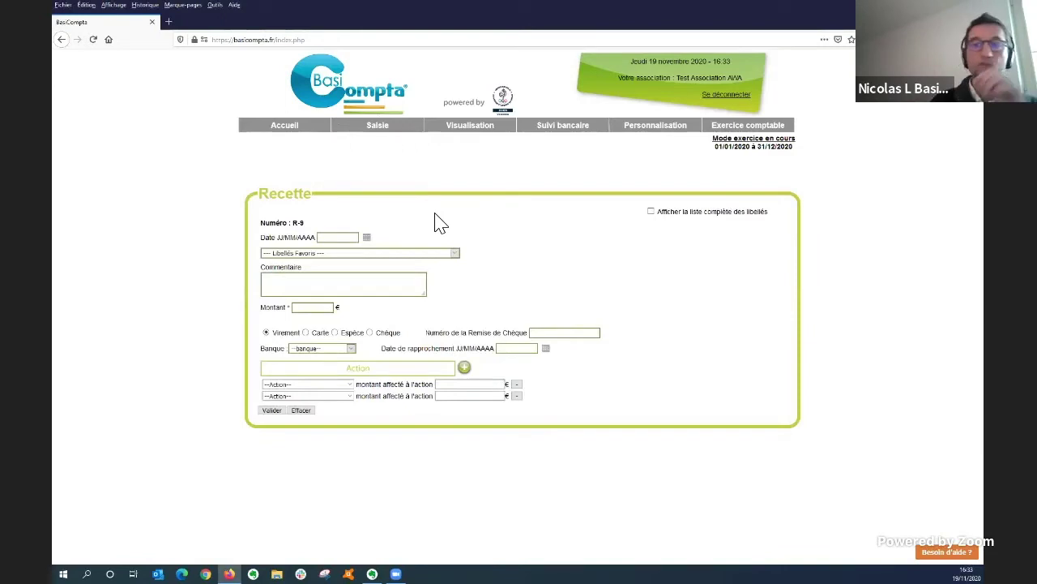
{"action": "left_click", "coordinate": [401, 253]}
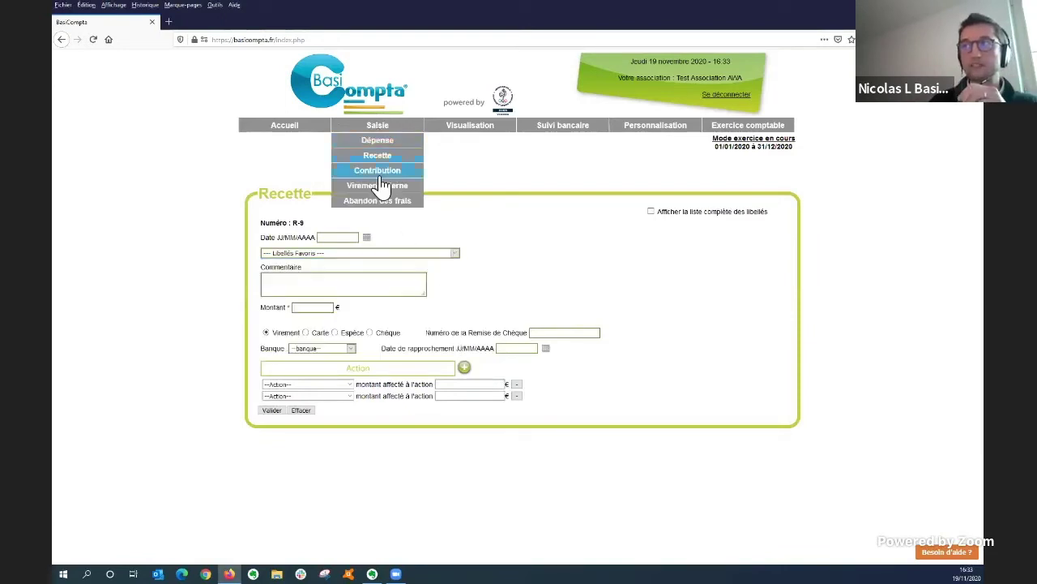
Review the labels available for a contribution and open the volunteer expense waiver (Abandon des frais) form
{"action": "left_click", "coordinate": [377, 172]}
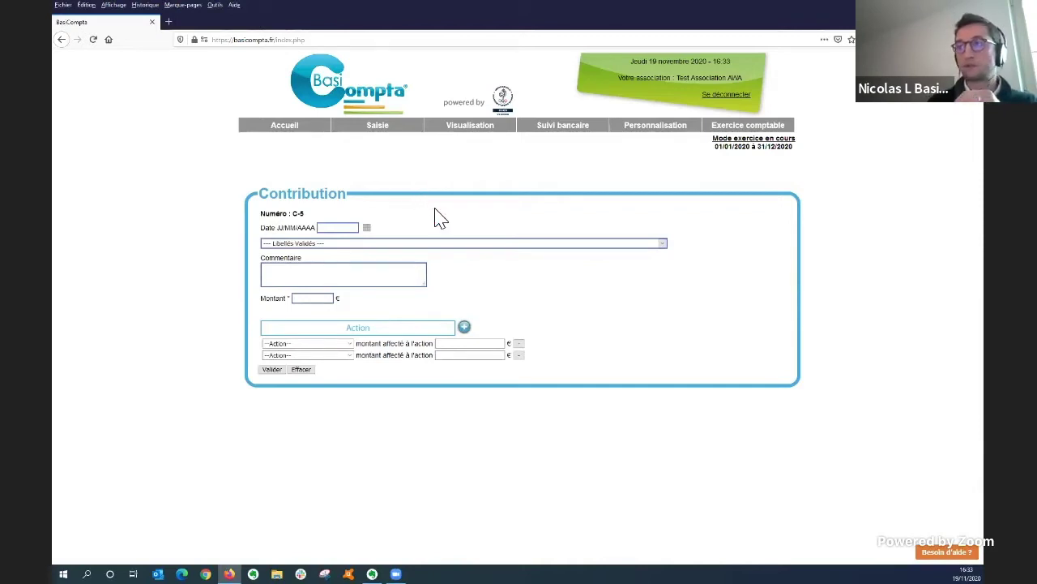
{"action": "left_click", "coordinate": [437, 244]}
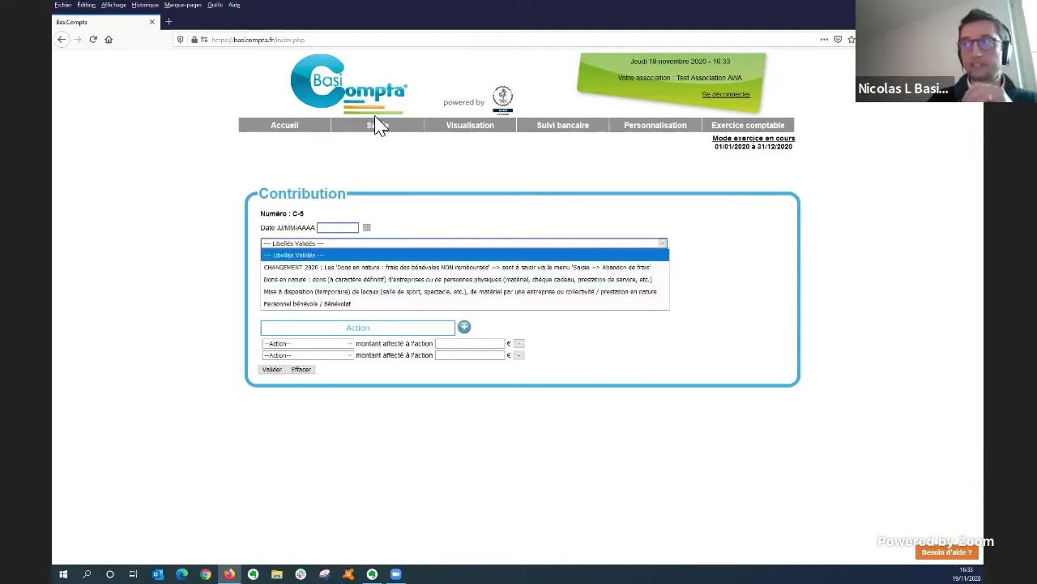
{"action": "mouse_move", "coordinate": [377, 127]}
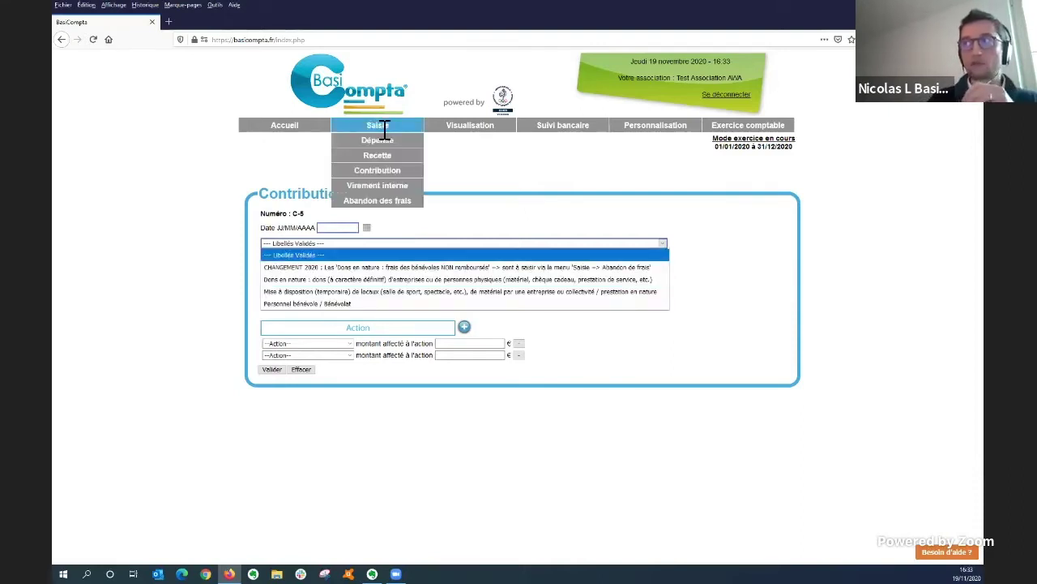
{"action": "left_click", "coordinate": [380, 207]}
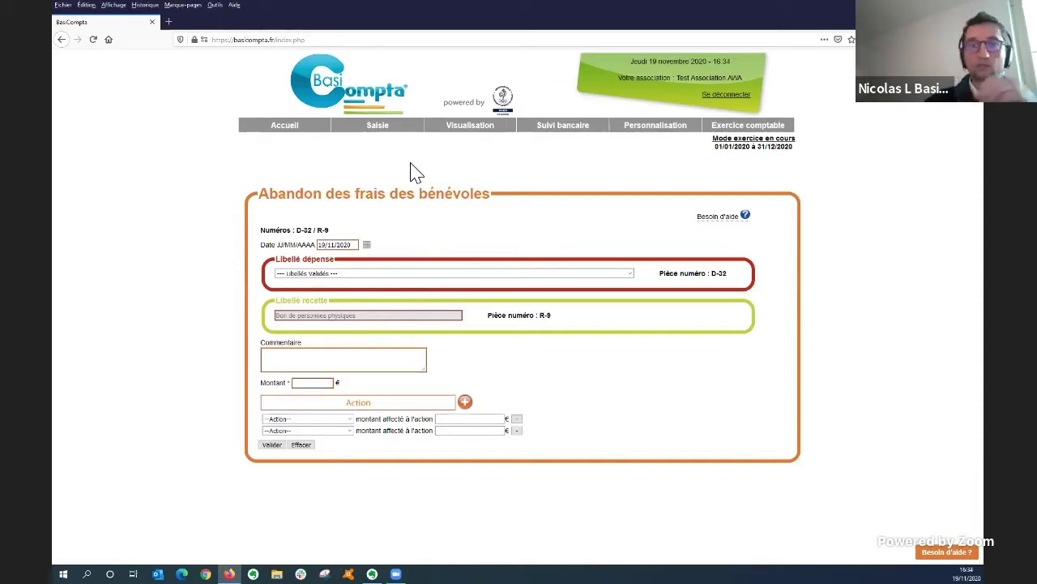
Display the global income statement (Compte de résultat) for 01/01/2020 to 31/12/2020 in the old format with decimals
{"action": "mouse_move", "coordinate": [482, 130]}
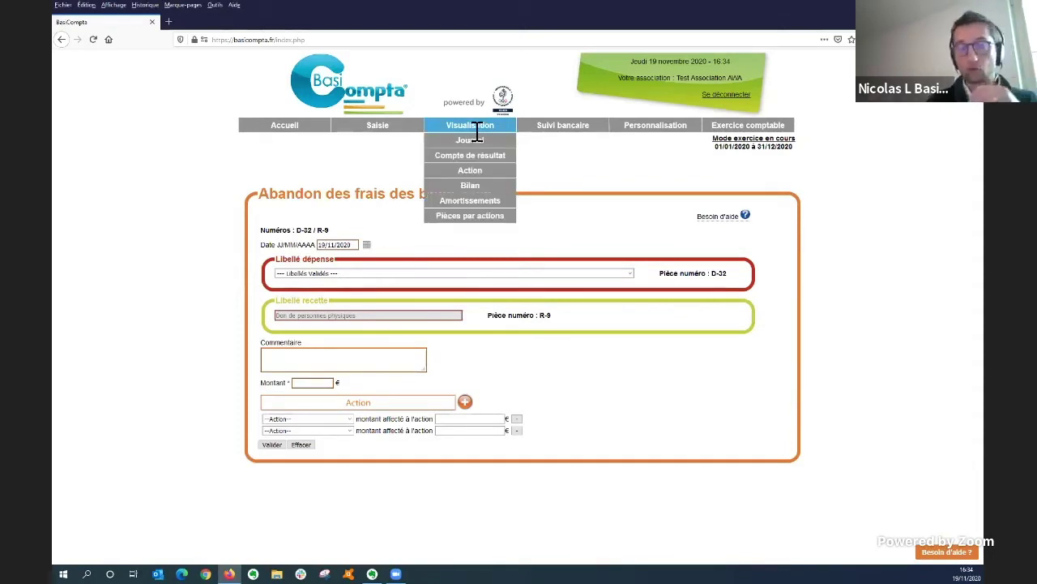
{"action": "left_click", "coordinate": [474, 160]}
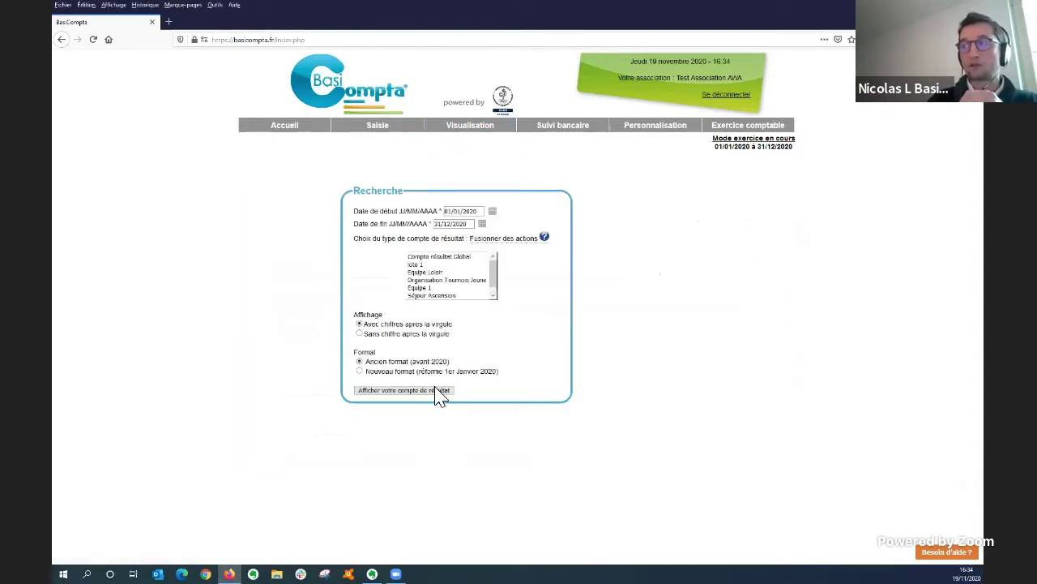
{"action": "left_click", "coordinate": [437, 391]}
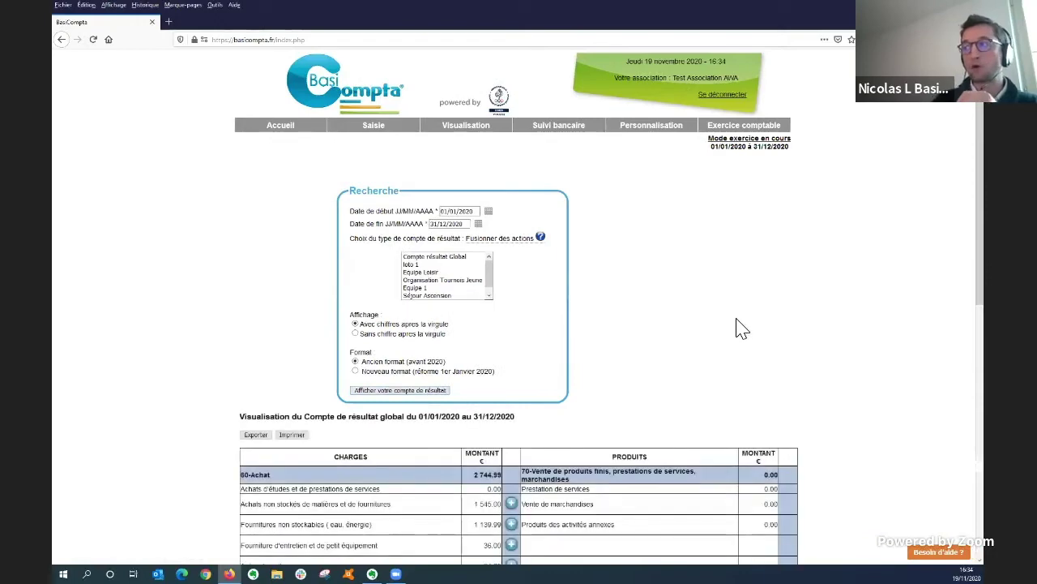
Examine the charges and products categories of the global income statement, down to the voluntary contributions
{"action": "scroll", "coordinate": [705, 315], "scroll_direction": "down", "scroll_amount": 2}
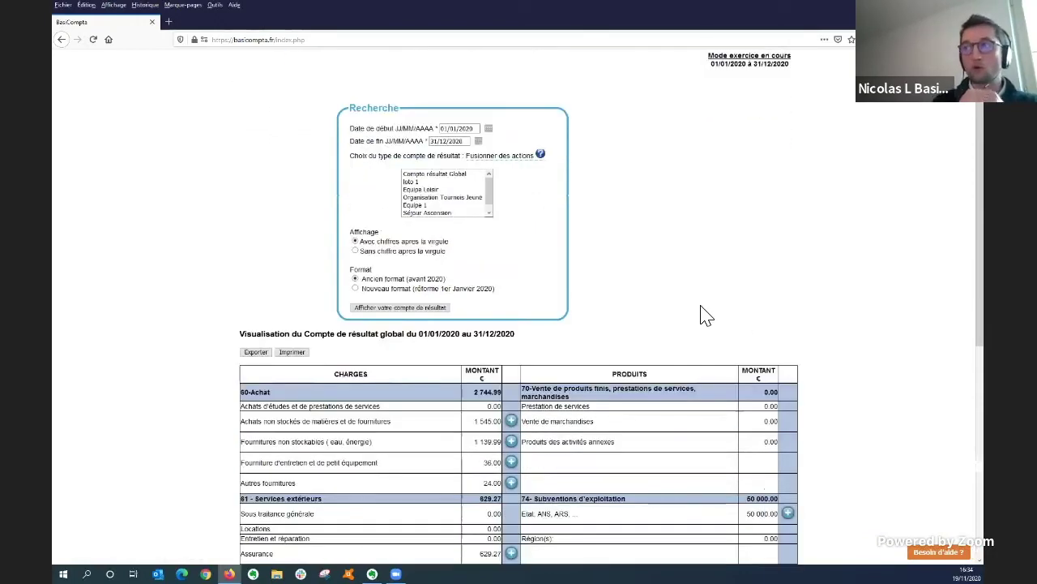
{"action": "scroll", "coordinate": [705, 316], "scroll_direction": "down", "scroll_amount": 3}
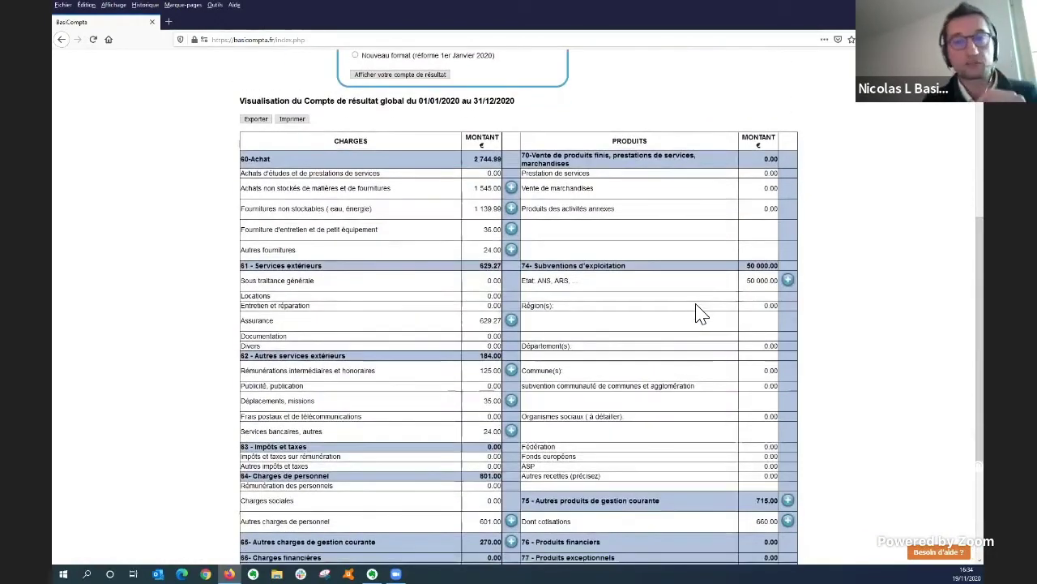
{"action": "scroll", "coordinate": [693, 312], "scroll_direction": "down", "scroll_amount": 1}
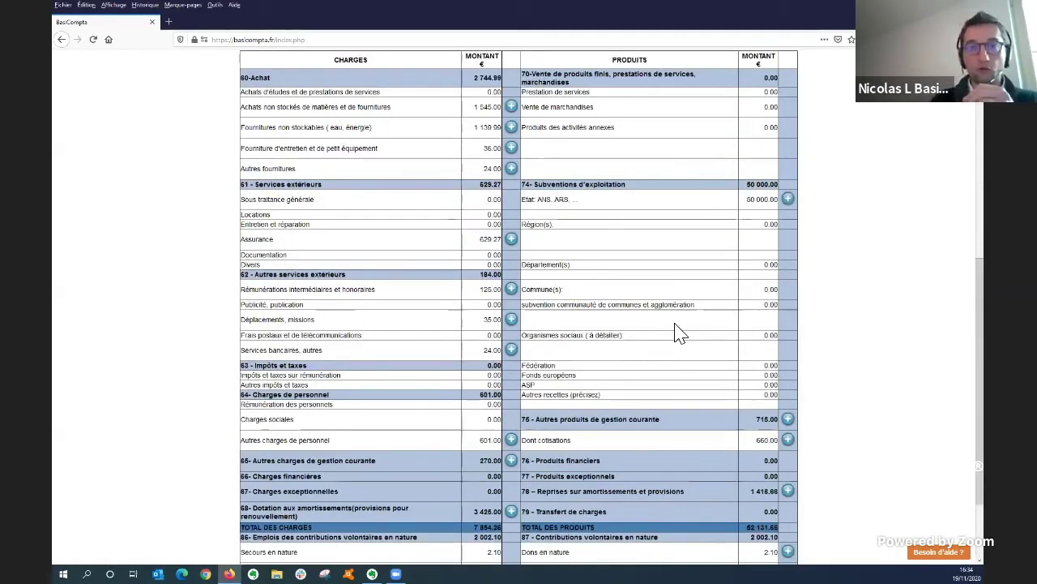
{"action": "scroll", "coordinate": [663, 338], "scroll_direction": "down", "scroll_amount": 1}
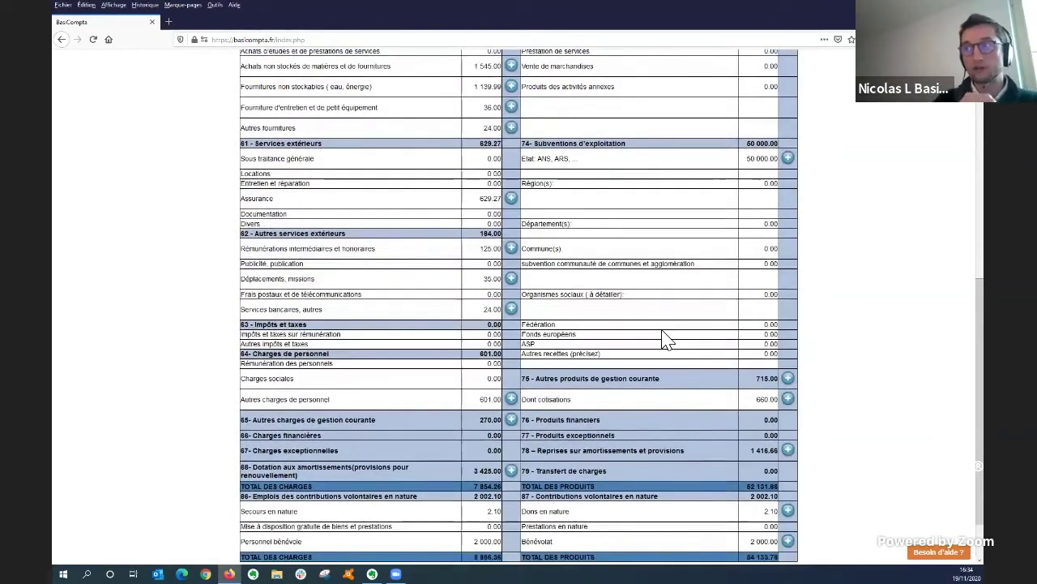
{"action": "scroll", "coordinate": [667, 336], "scroll_direction": "up", "scroll_amount": 2}
{"action": "scroll", "coordinate": [679, 337], "scroll_direction": "up", "scroll_amount": 2}
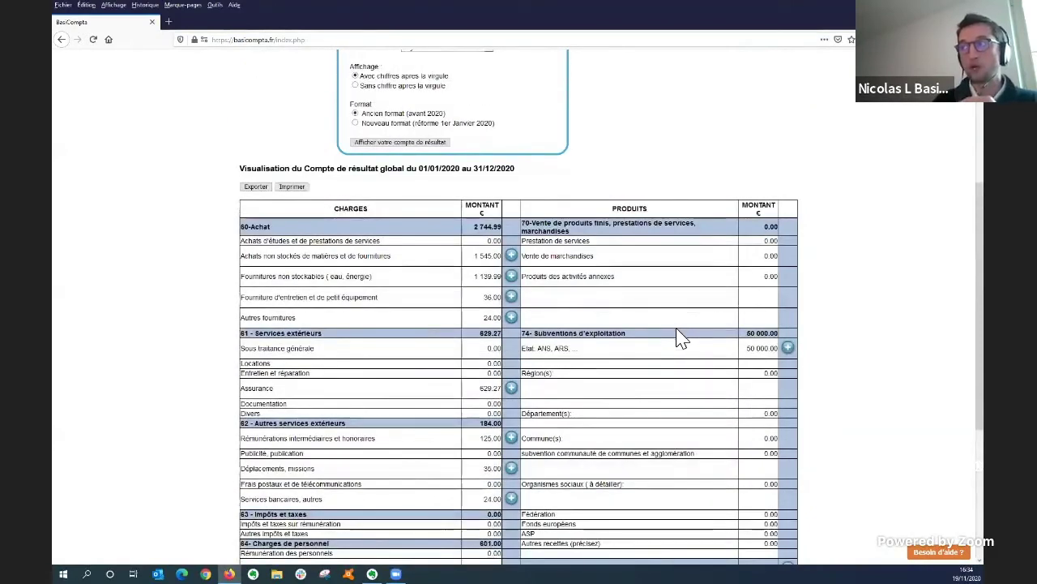
{"action": "scroll", "coordinate": [677, 339], "scroll_direction": "down", "scroll_amount": 1}
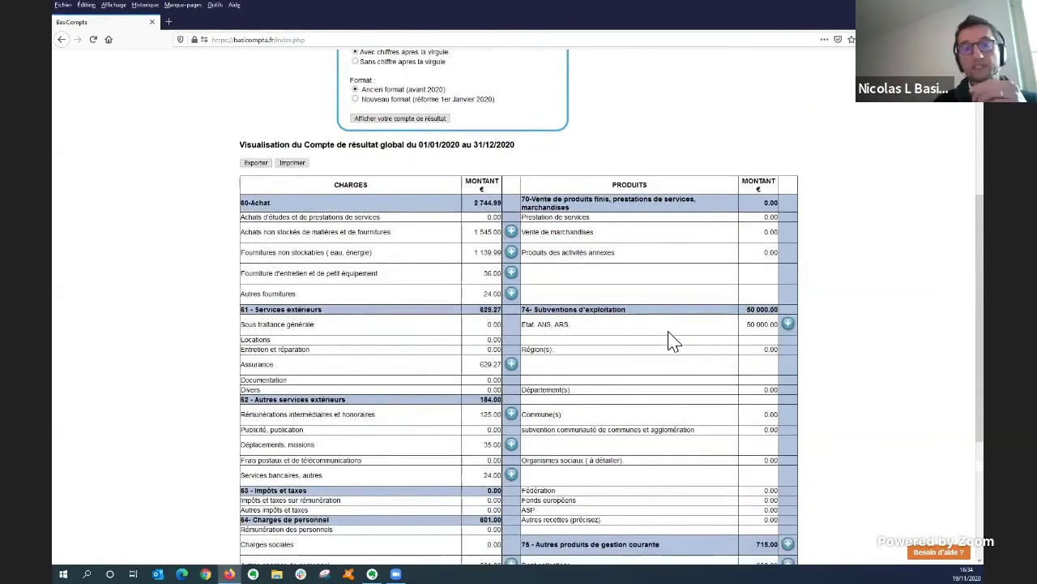
View the detailed entries behind "Fournitures non stockables (eau, énergie)" and close the detail window
{"action": "scroll", "coordinate": [671, 339], "scroll_direction": "down", "scroll_amount": 2}
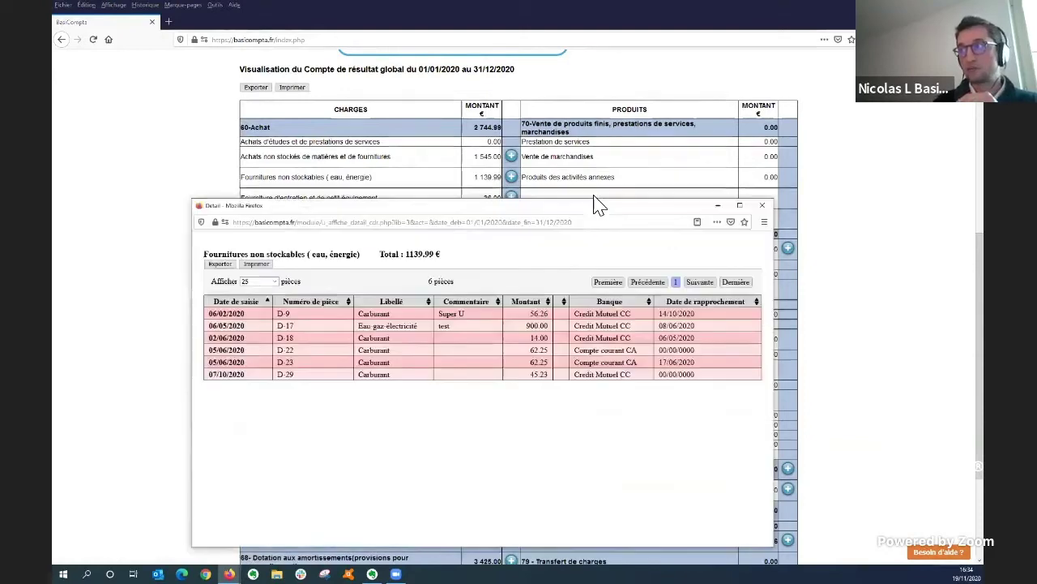
{"action": "left_click_drag", "start_coordinate": [596, 203], "coordinate": [568, 331]}
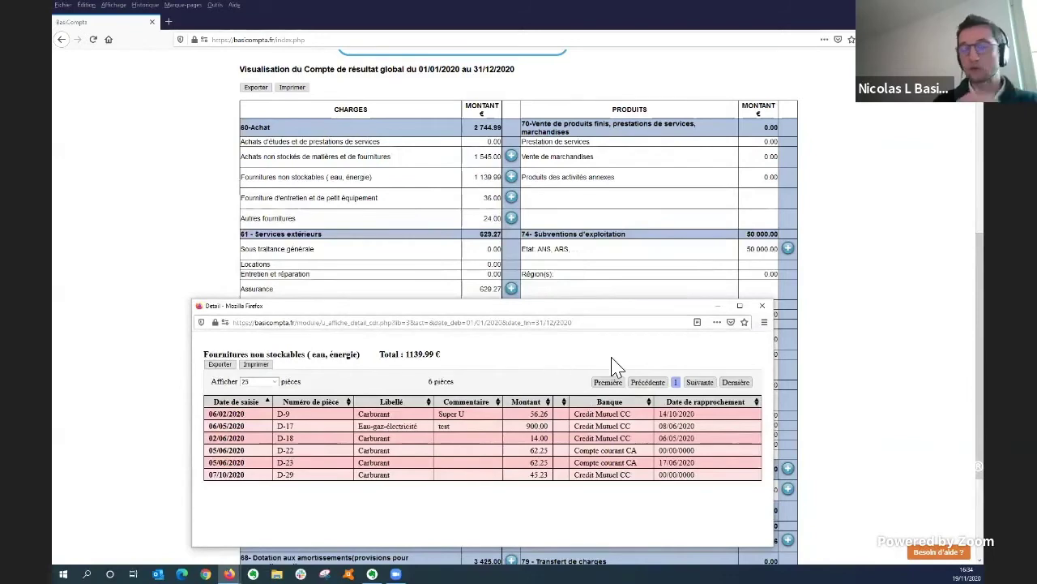
{"action": "left_click", "coordinate": [763, 305]}
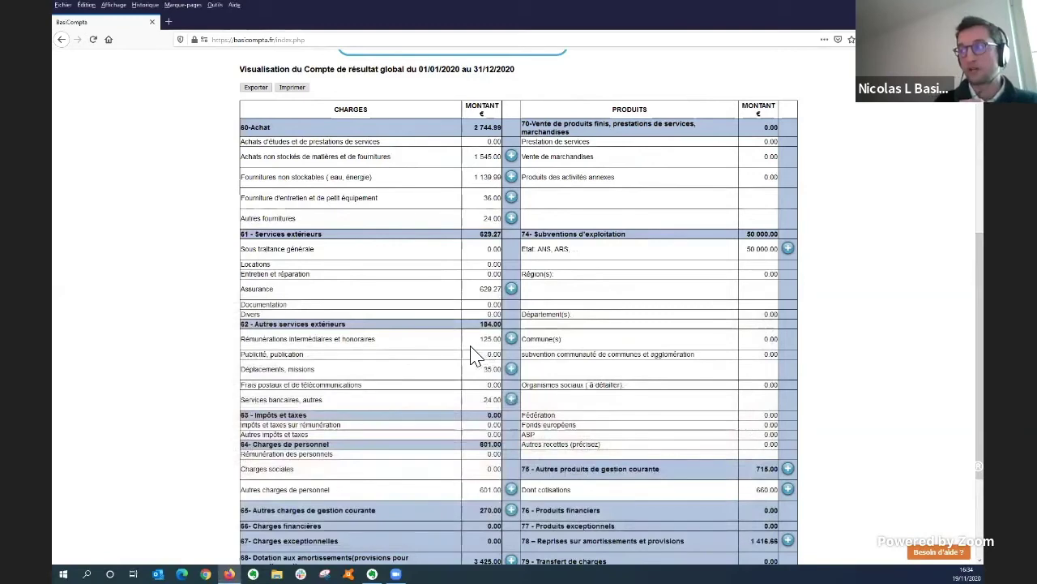
Check the overall result of the global statement, then display the income statement for the Equipe Loisir action
{"action": "scroll", "coordinate": [477, 356], "scroll_direction": "down", "scroll_amount": 4}
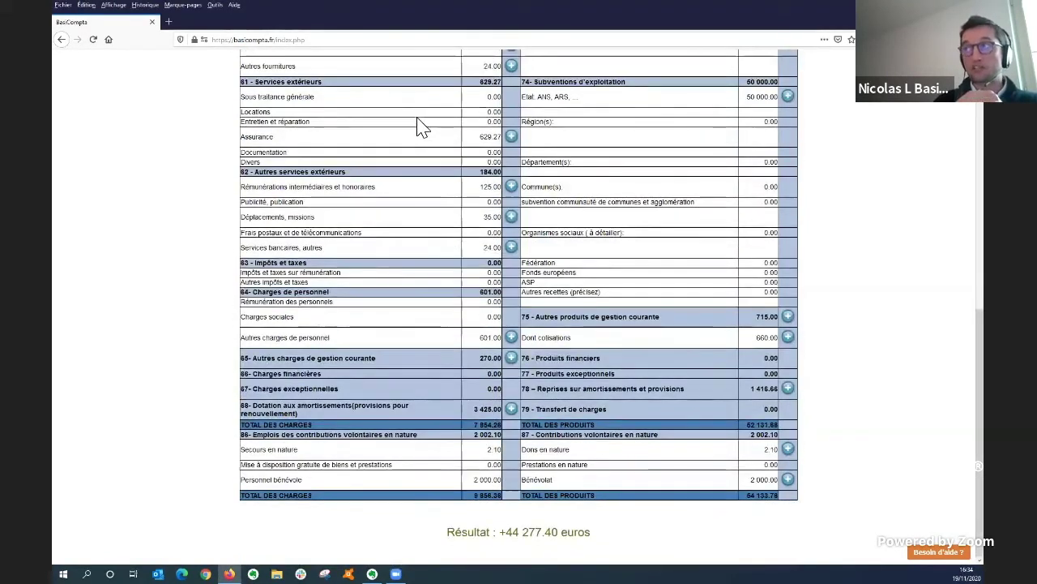
{"action": "scroll", "coordinate": [405, 267], "scroll_direction": "up", "scroll_amount": 6}
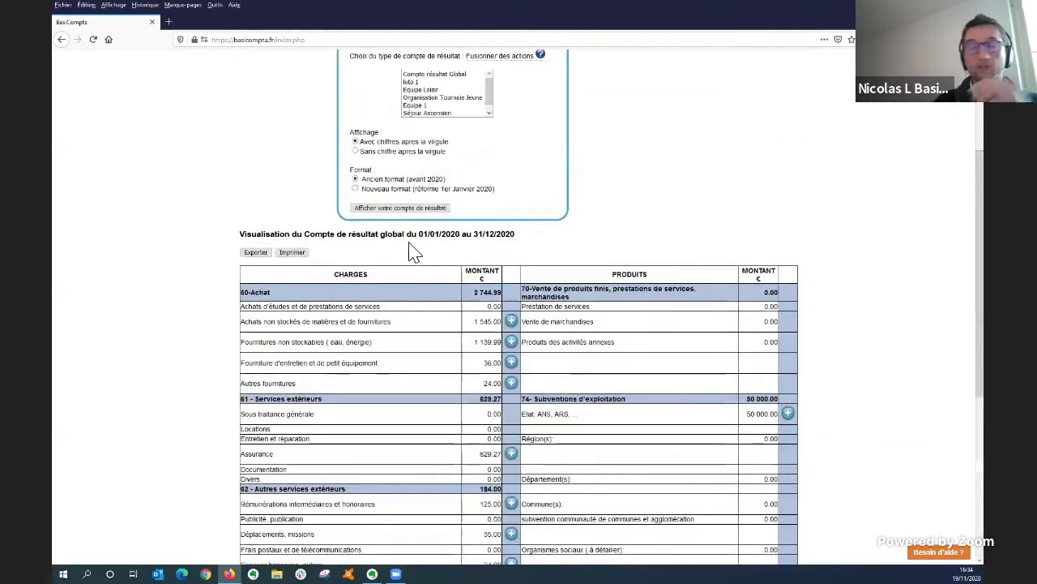
{"action": "scroll", "coordinate": [414, 247], "scroll_direction": "up", "scroll_amount": 1}
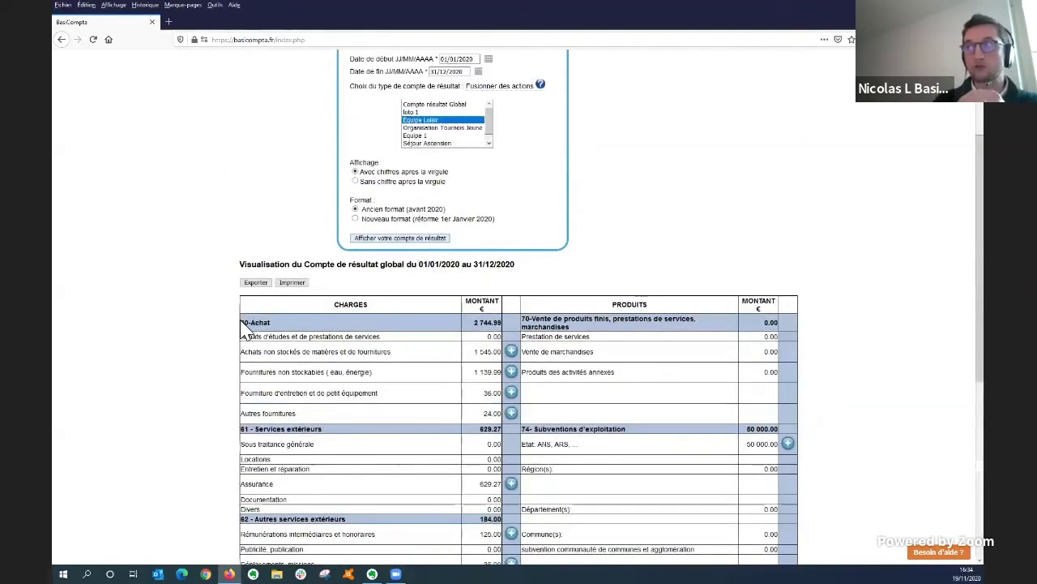
{"action": "scroll", "coordinate": [249, 324], "scroll_direction": "up", "scroll_amount": 3}
{"action": "scroll", "coordinate": [249, 324], "scroll_direction": "down", "scroll_amount": 7}
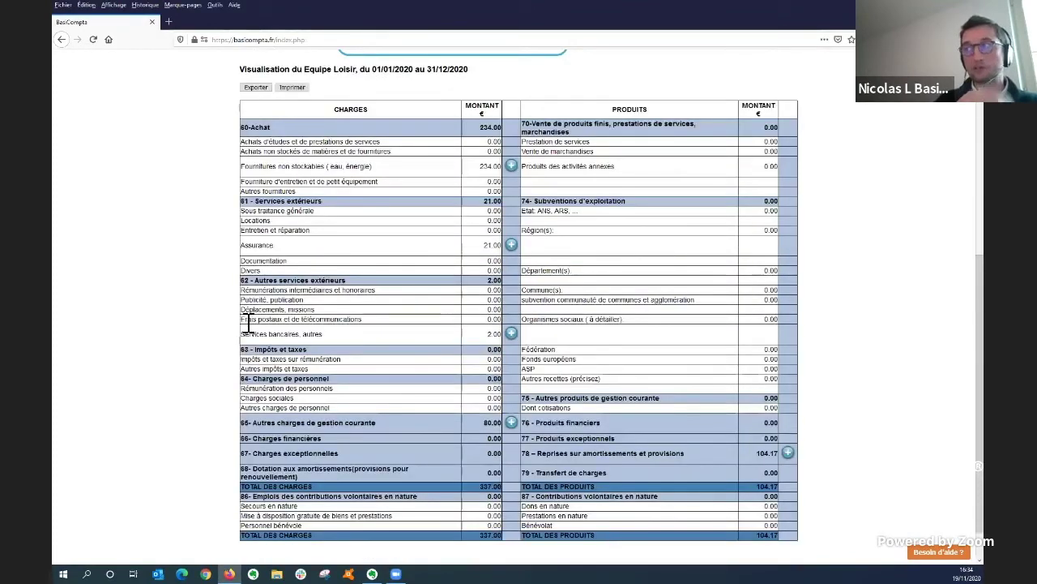
Display the global income statement for 01/01/2020 to 31/12/2020 in the new format (réforme 1er Janvier 2020)
{"action": "scroll", "coordinate": [248, 323], "scroll_direction": "down", "scroll_amount": 1}
{"action": "scroll", "coordinate": [248, 323], "scroll_direction": "up", "scroll_amount": 3}
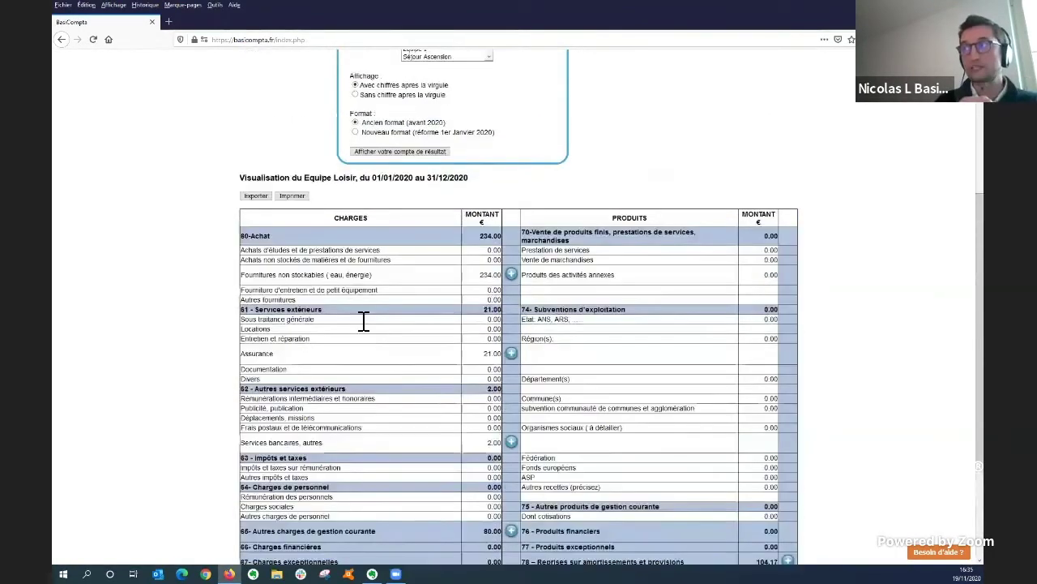
{"action": "scroll", "coordinate": [366, 253], "scroll_direction": "up", "scroll_amount": 1}
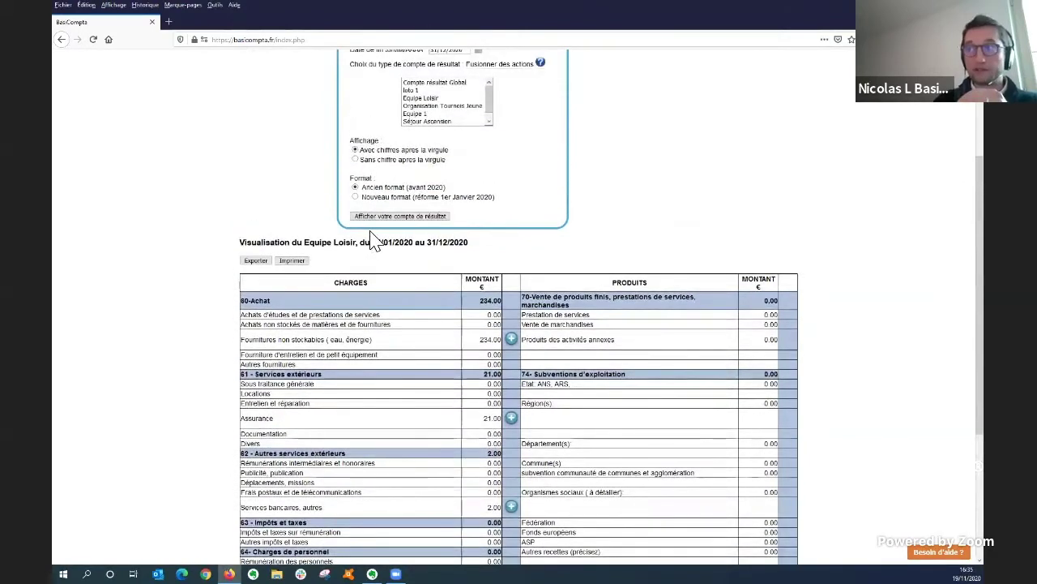
{"action": "scroll", "coordinate": [371, 240], "scroll_direction": "up", "scroll_amount": 1}
{"action": "left_click", "coordinate": [355, 231]}
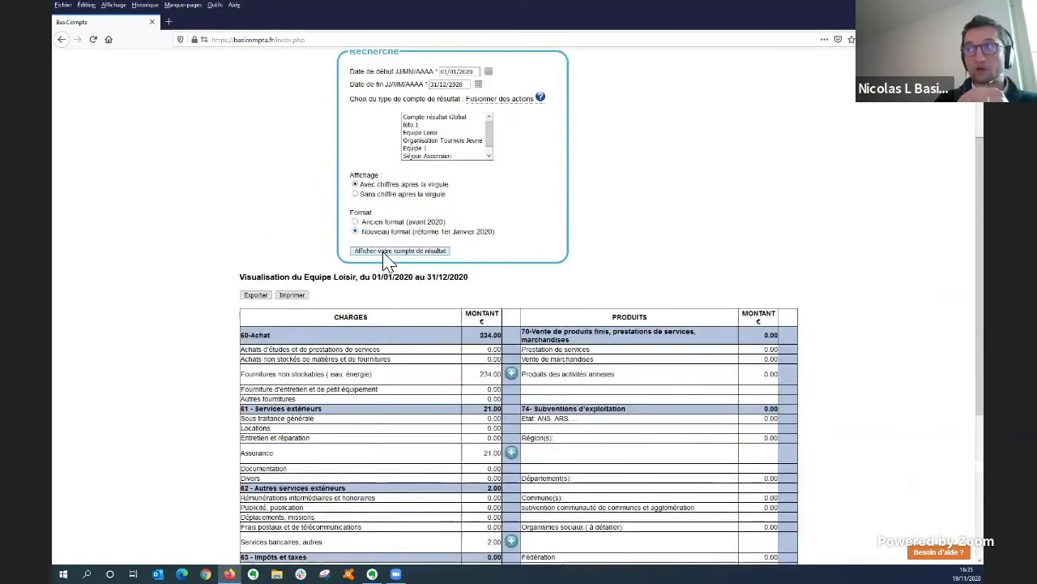
{"action": "left_click", "coordinate": [388, 252]}
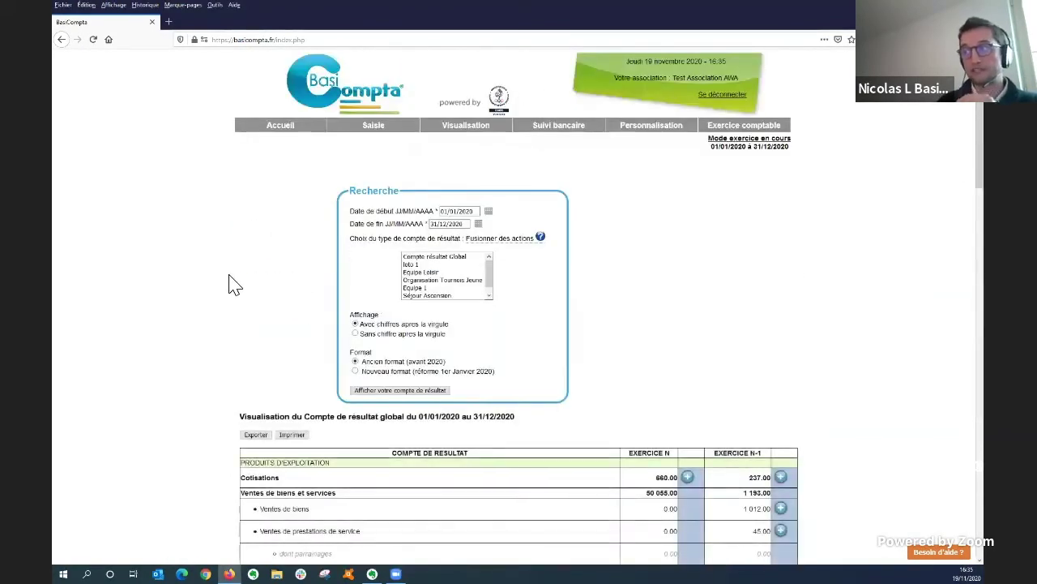
Examine the operating products and charges of the new-format income statement, comparing Exercice N with Exercice N-1
{"action": "scroll", "coordinate": [235, 286], "scroll_direction": "down", "scroll_amount": 3}
{"action": "scroll", "coordinate": [231, 286], "scroll_direction": "down", "scroll_amount": 1}
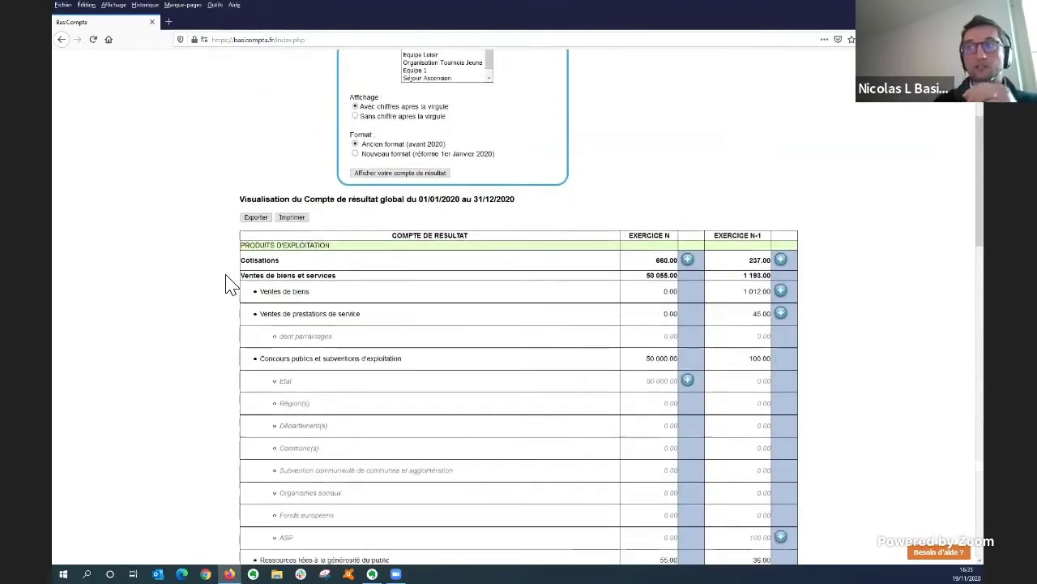
{"action": "scroll", "coordinate": [227, 283], "scroll_direction": "down", "scroll_amount": 2}
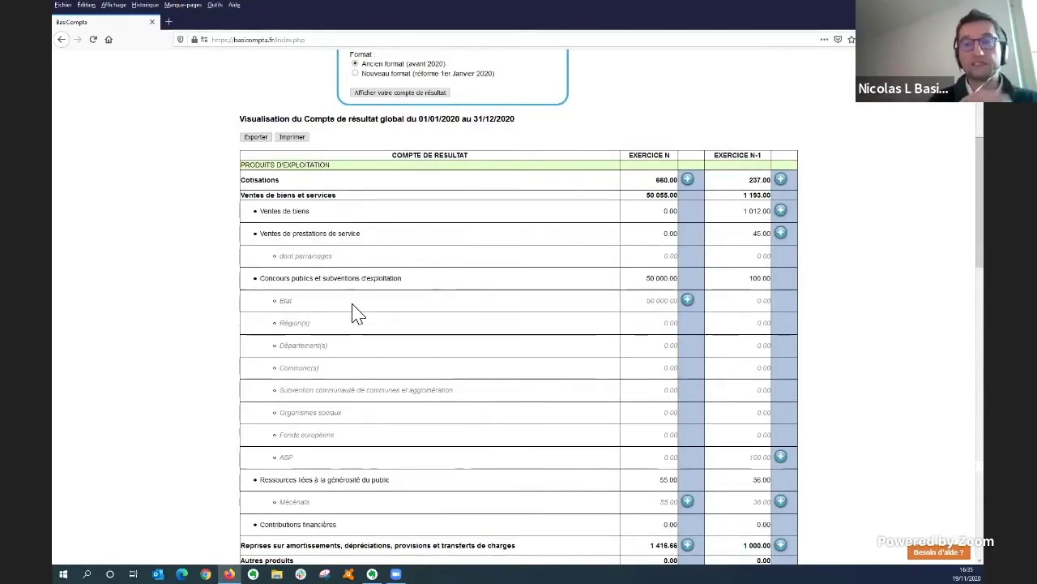
{"action": "scroll", "coordinate": [357, 315], "scroll_direction": "down", "scroll_amount": 2}
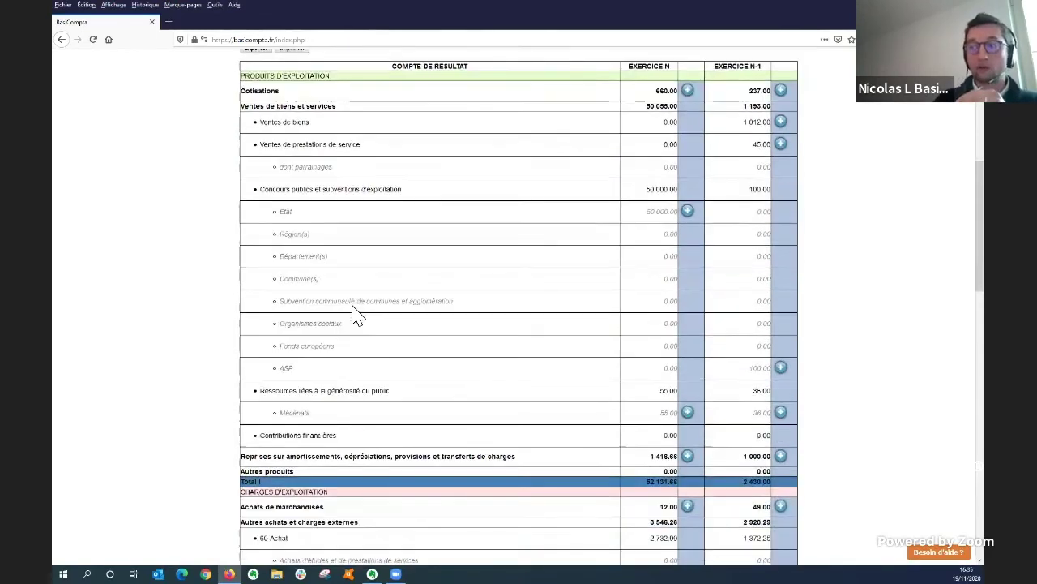
{"action": "scroll", "coordinate": [356, 314], "scroll_direction": "down", "scroll_amount": 4}
{"action": "scroll", "coordinate": [354, 314], "scroll_direction": "up", "scroll_amount": 8}
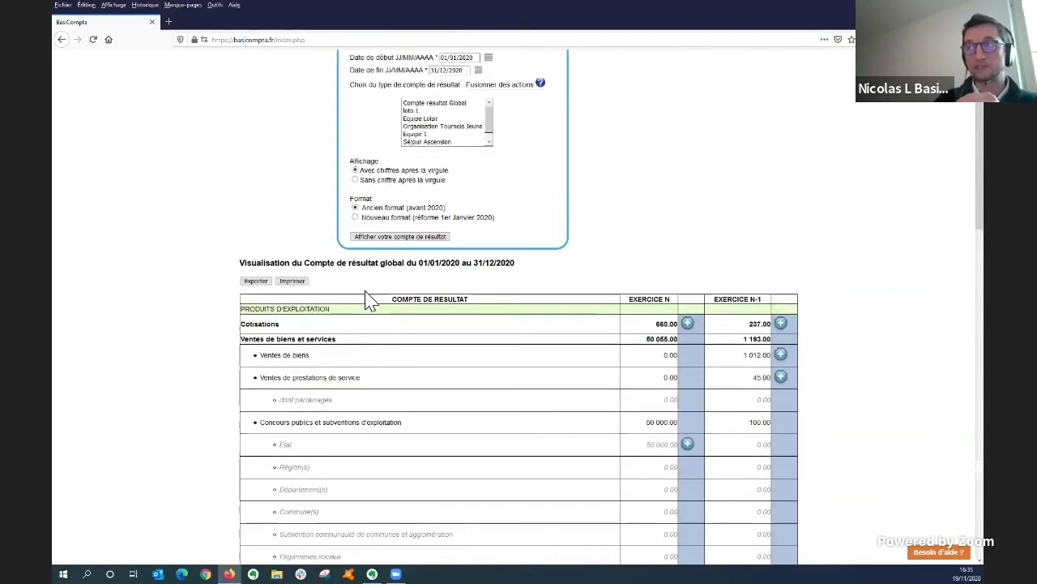
View the balance sheet (Bilan) at 31/12/2020, then return to the BasiCompta home page
{"action": "scroll", "coordinate": [368, 300], "scroll_direction": "up", "scroll_amount": 3}
{"action": "mouse_move", "coordinate": [467, 138]}
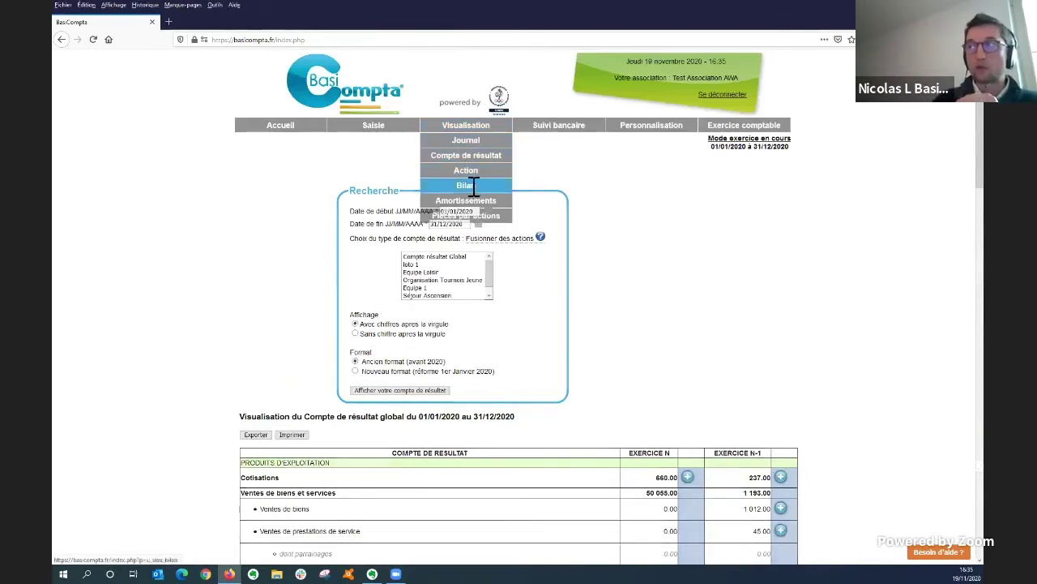
{"action": "left_click", "coordinate": [470, 185]}
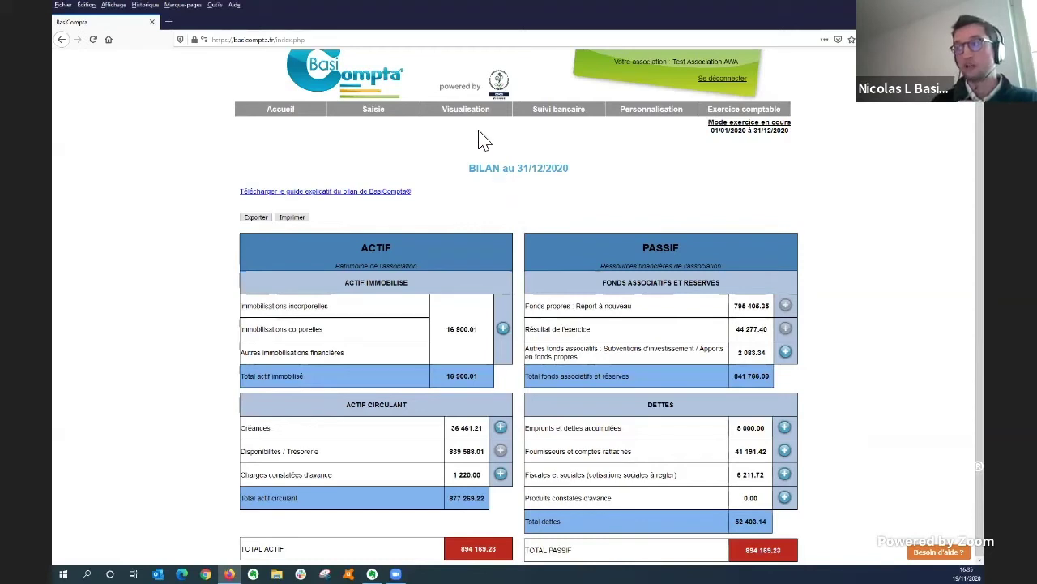
{"action": "mouse_move", "coordinate": [300, 118]}
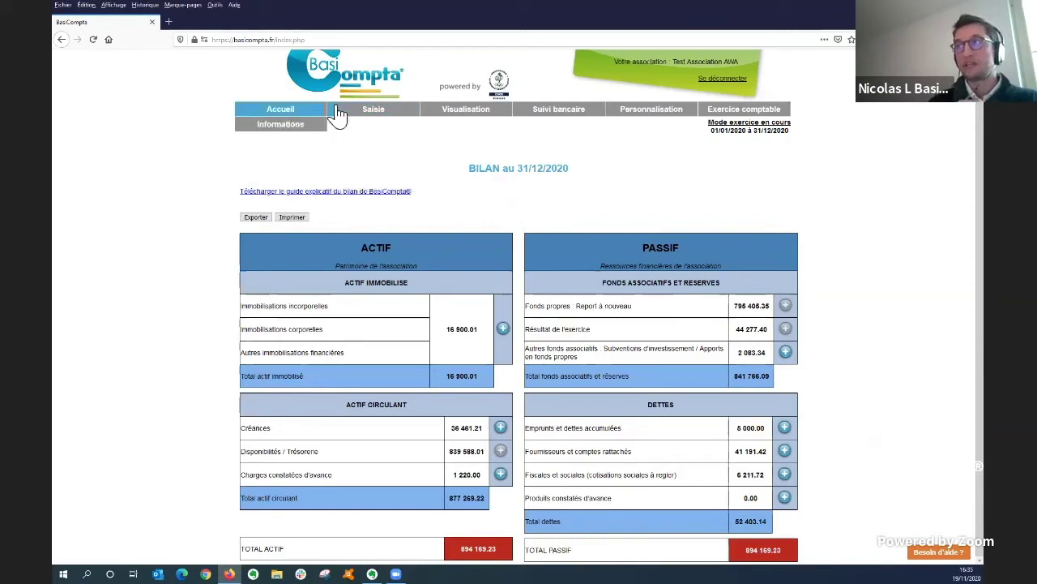
{"action": "left_click", "coordinate": [281, 111]}
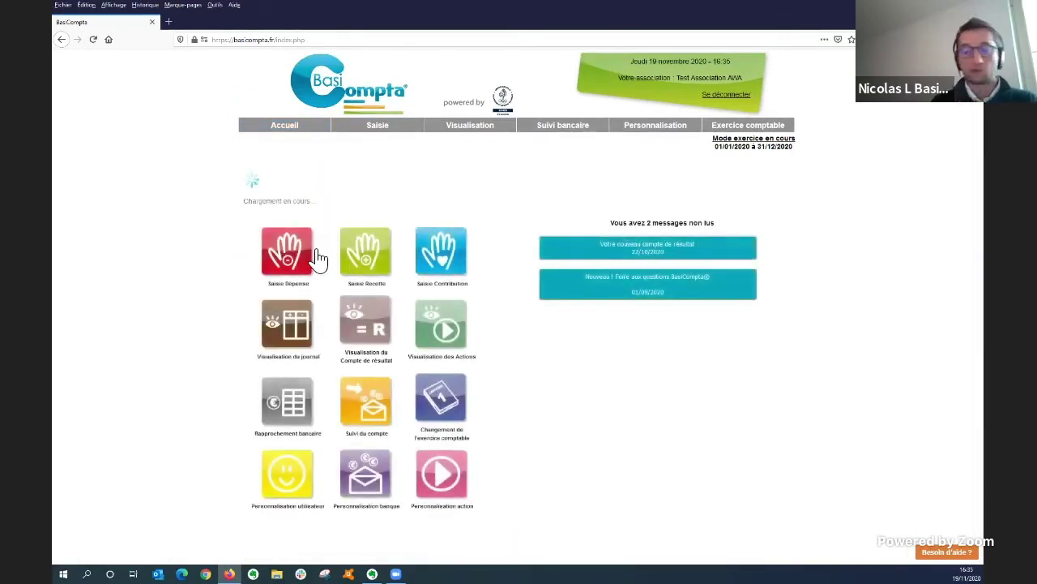